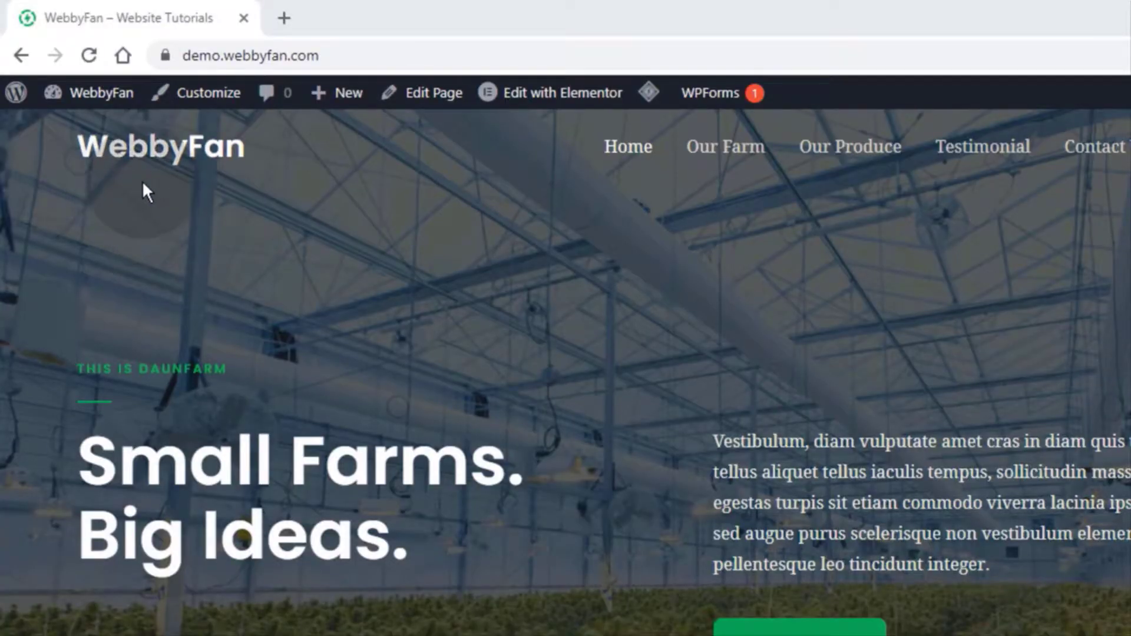
- Open the Customizer's header logo settings and bring up the logo picker for a new image
left_click(202, 99)
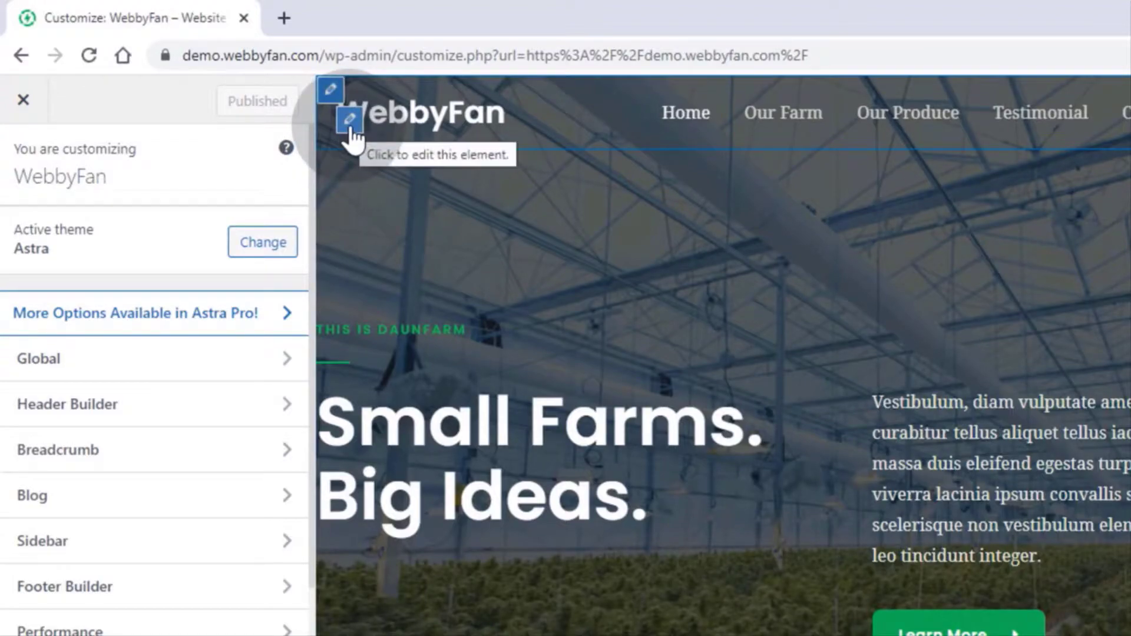
left_click(350, 119)
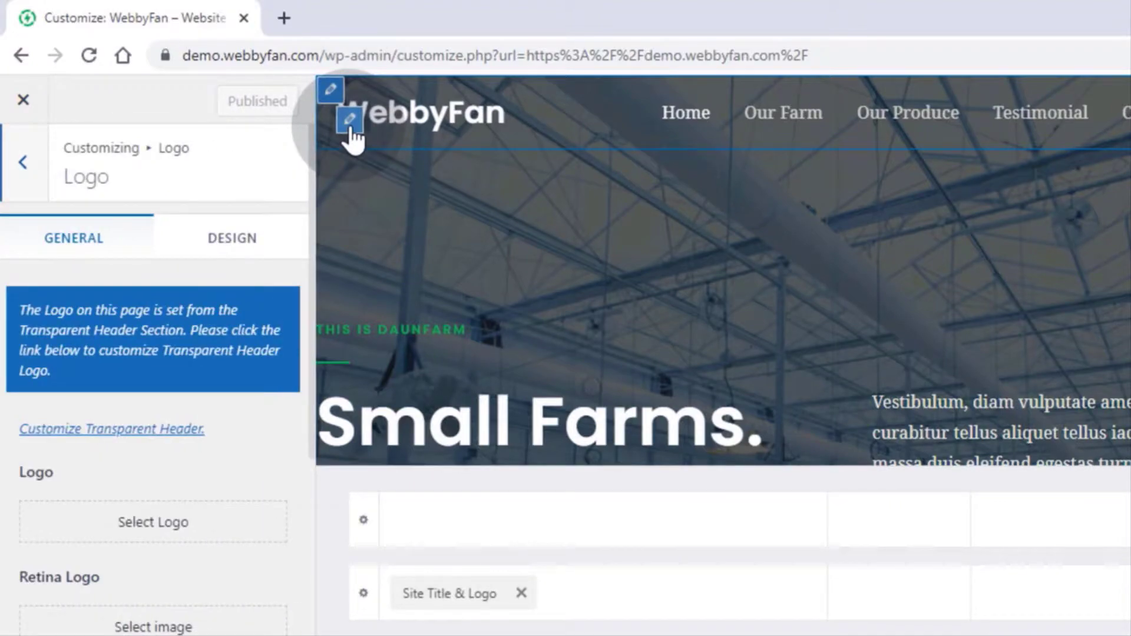
left_click(228, 541)
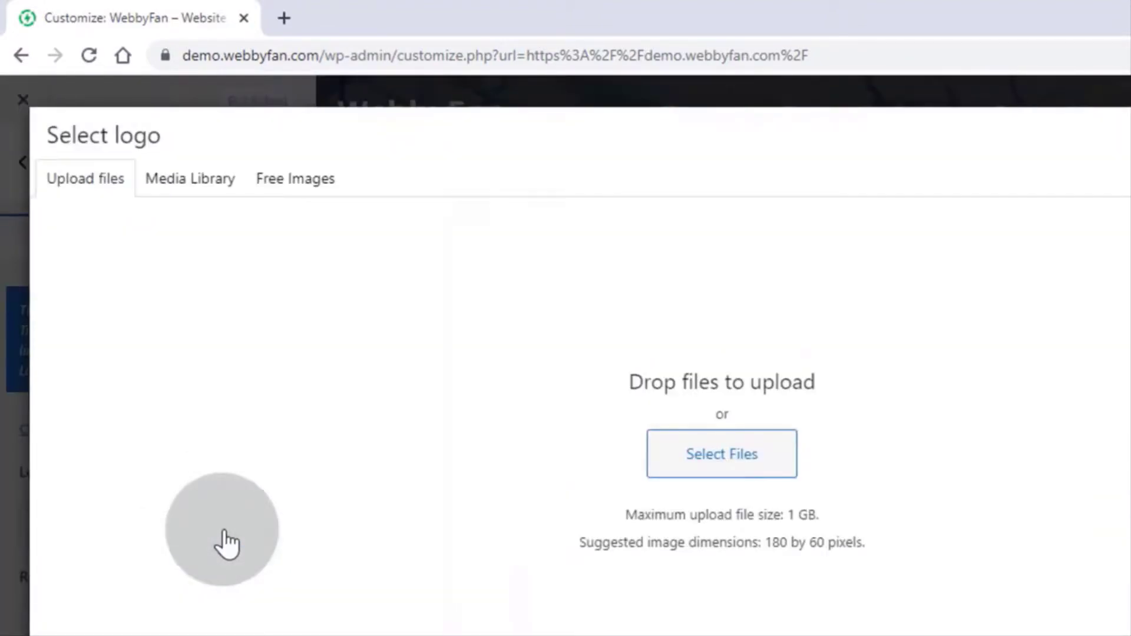
- Upload Logo.png and apply it as the site logo without cropping
left_click(573, 370)
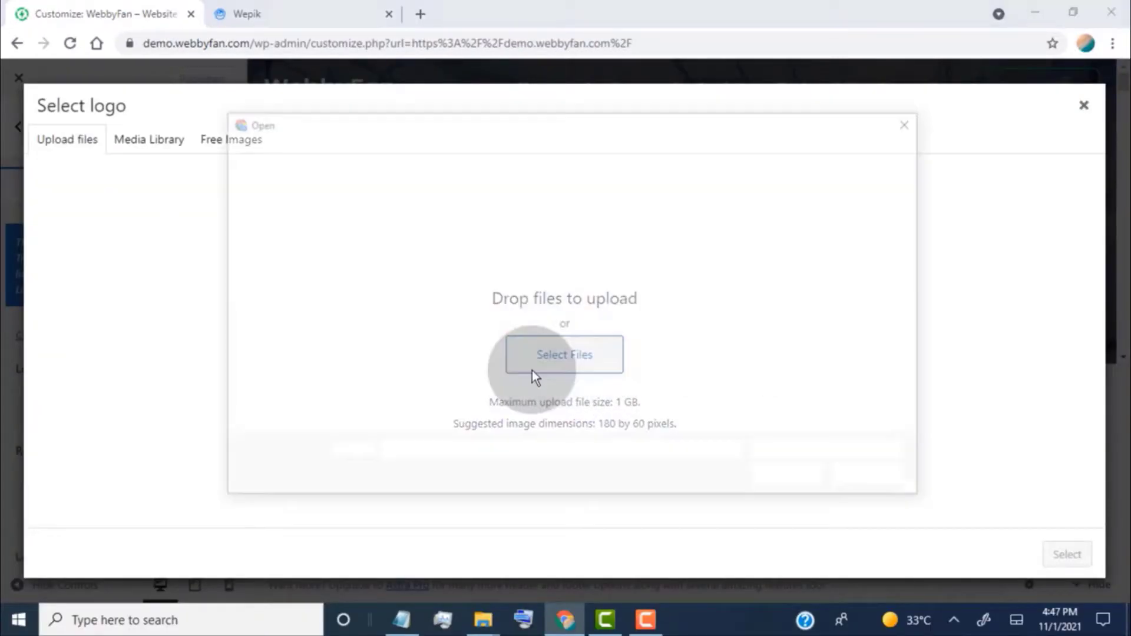
left_click(496, 265)
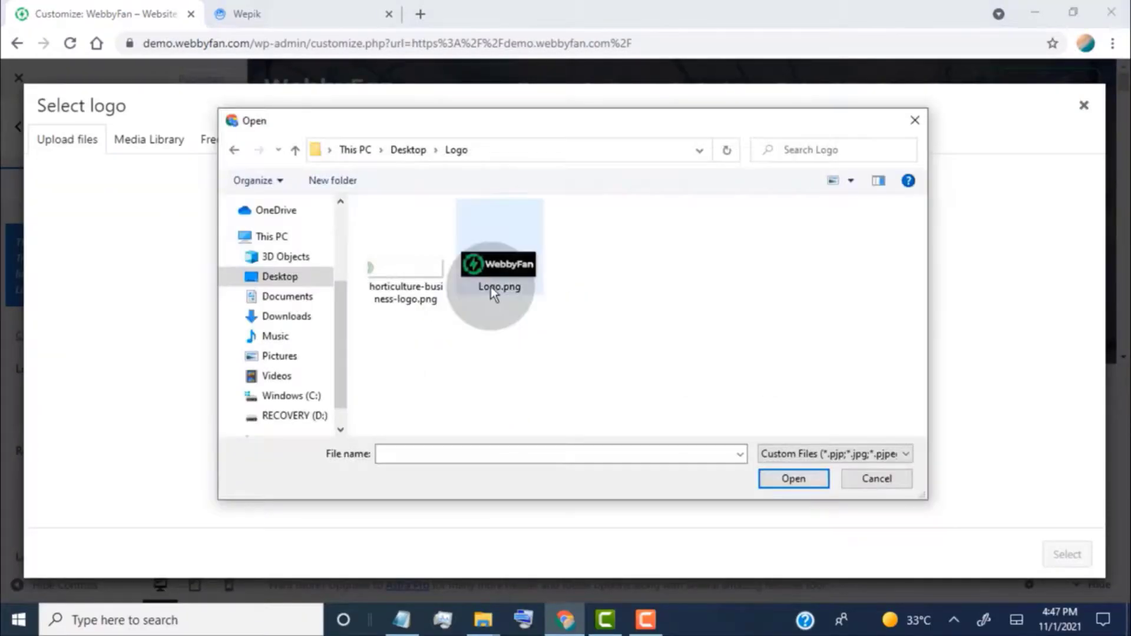
left_click(793, 478)
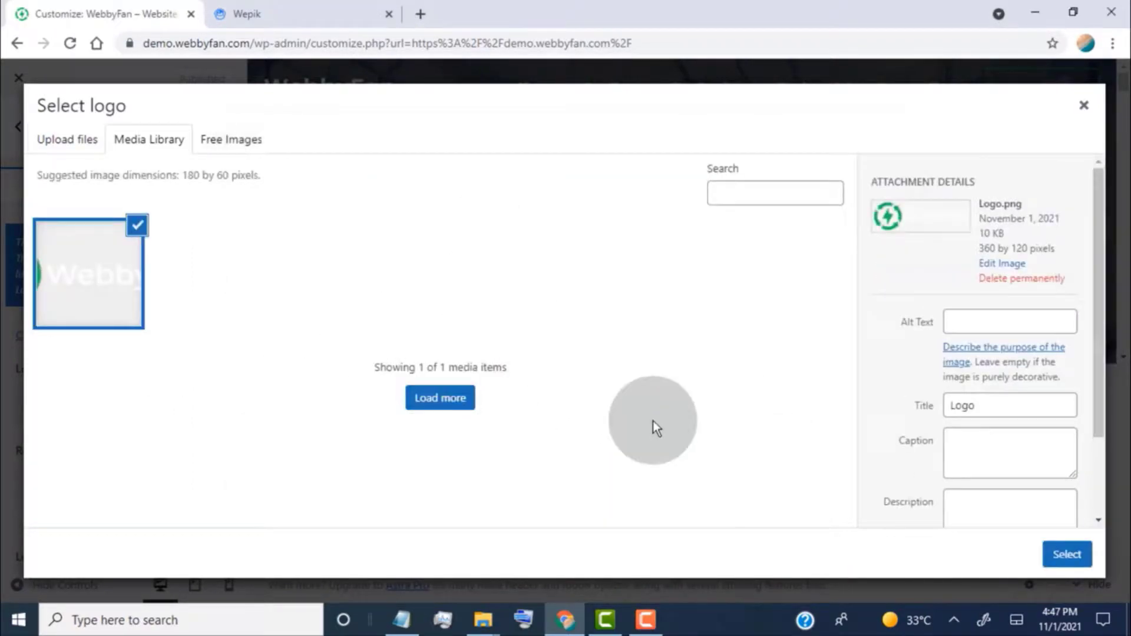
left_click(1067, 554)
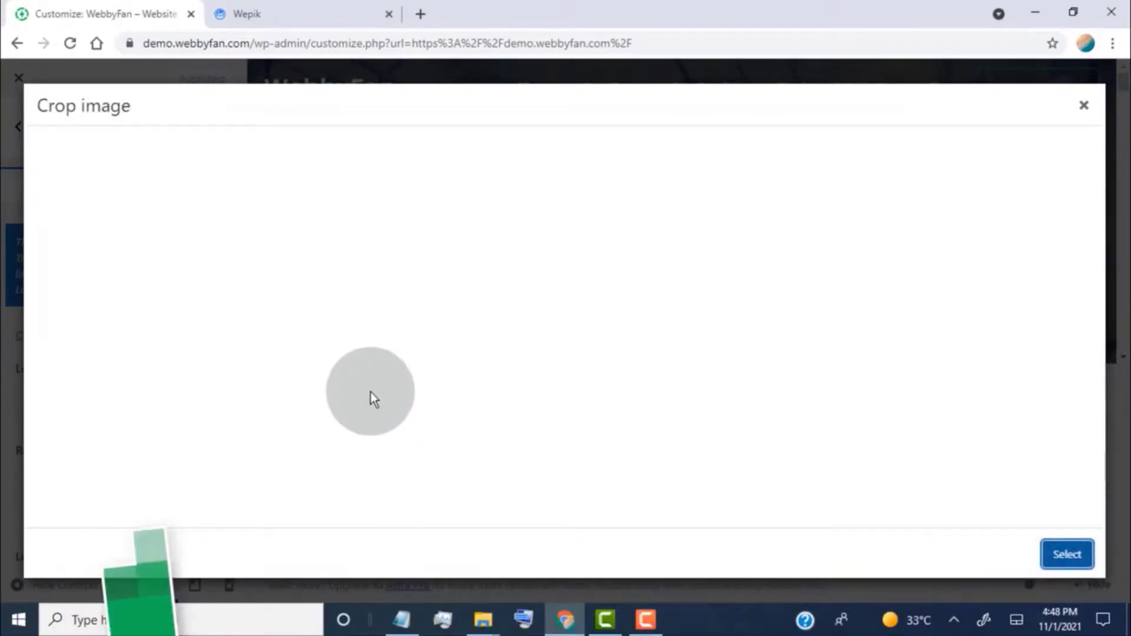
left_click(937, 566)
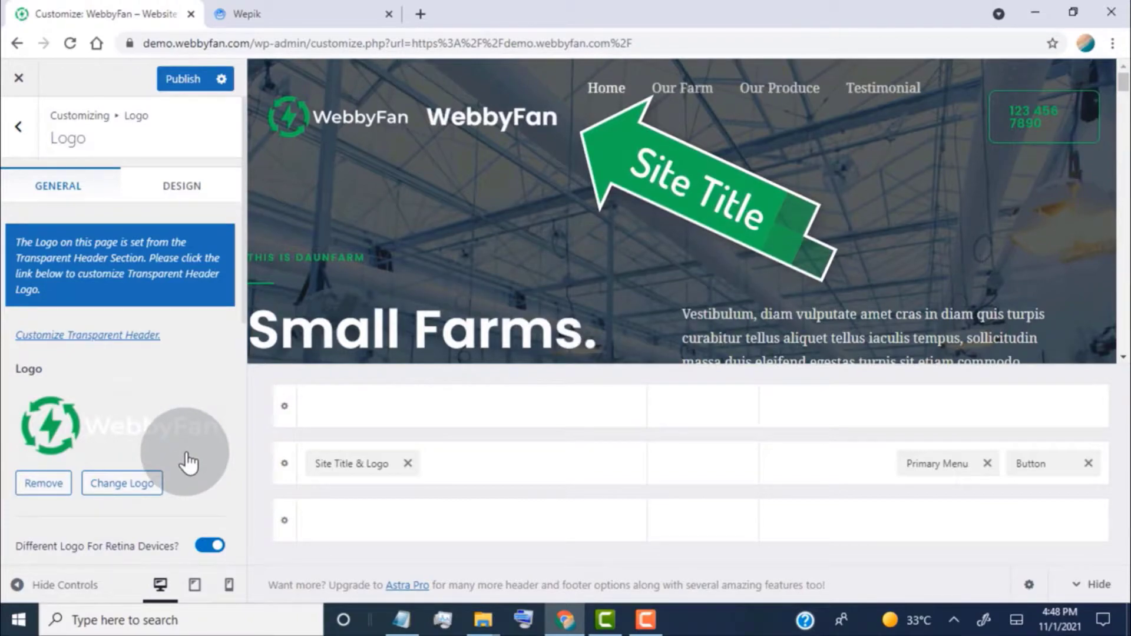
scroll(164, 346, "down", 2)
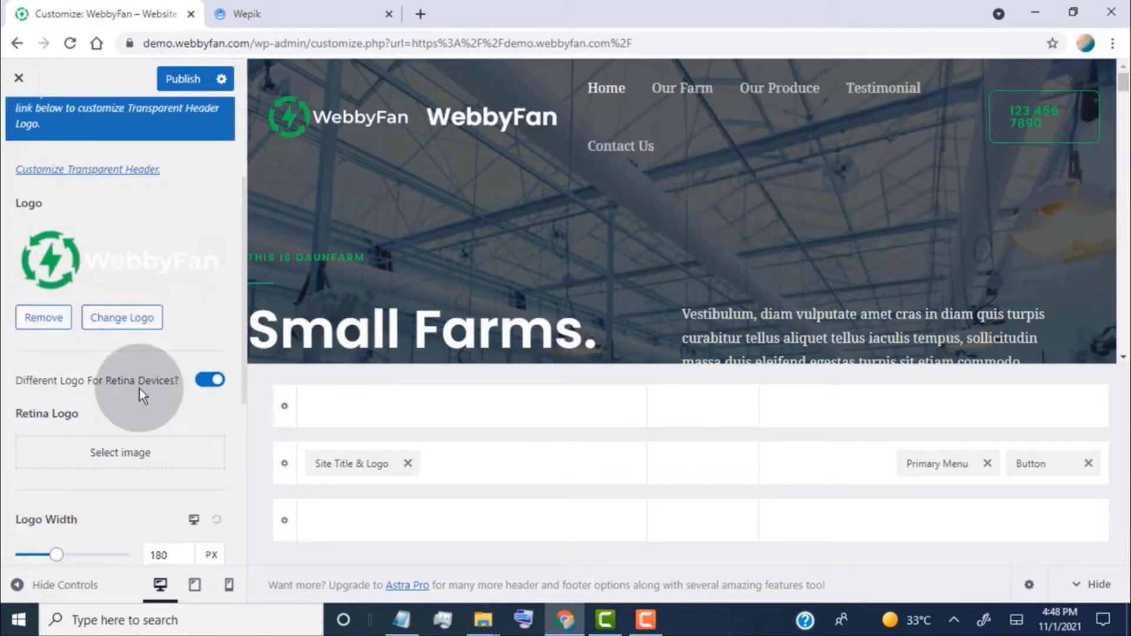
scroll(139, 389, "down", 2)
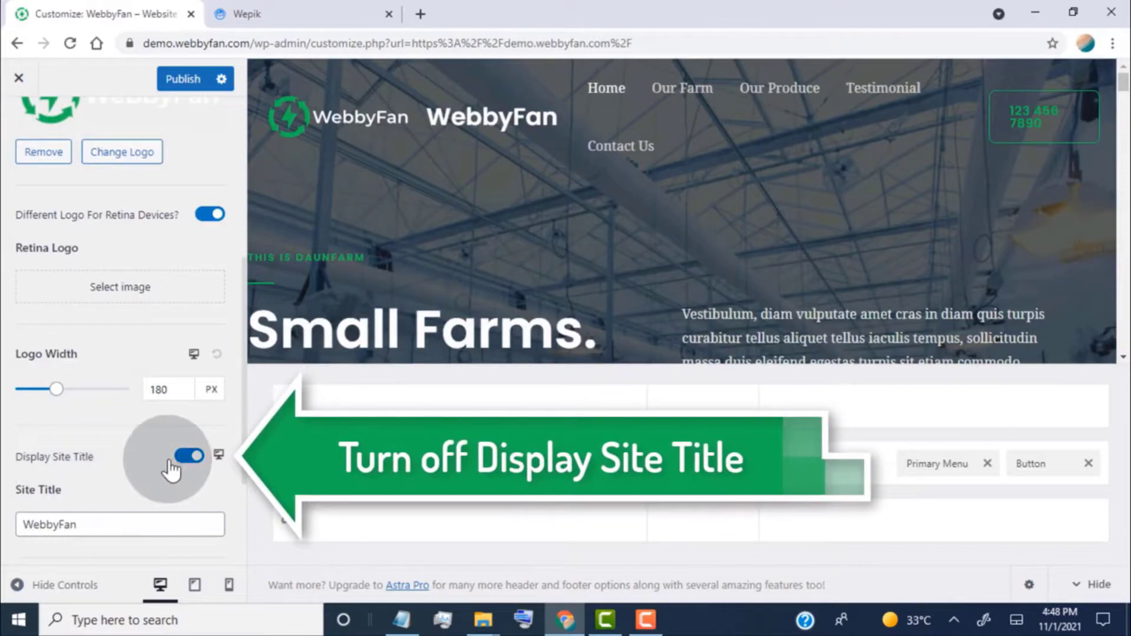
- Switch off Display Site Title for the desktop header
left_click(182, 461)
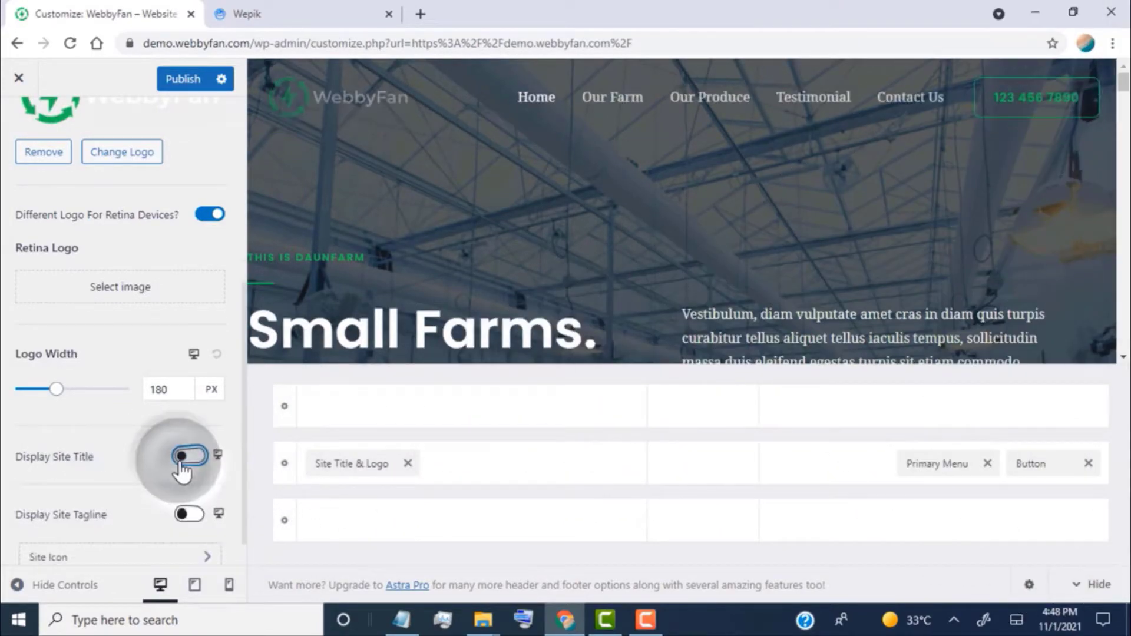
scroll(135, 407, "up", 2)
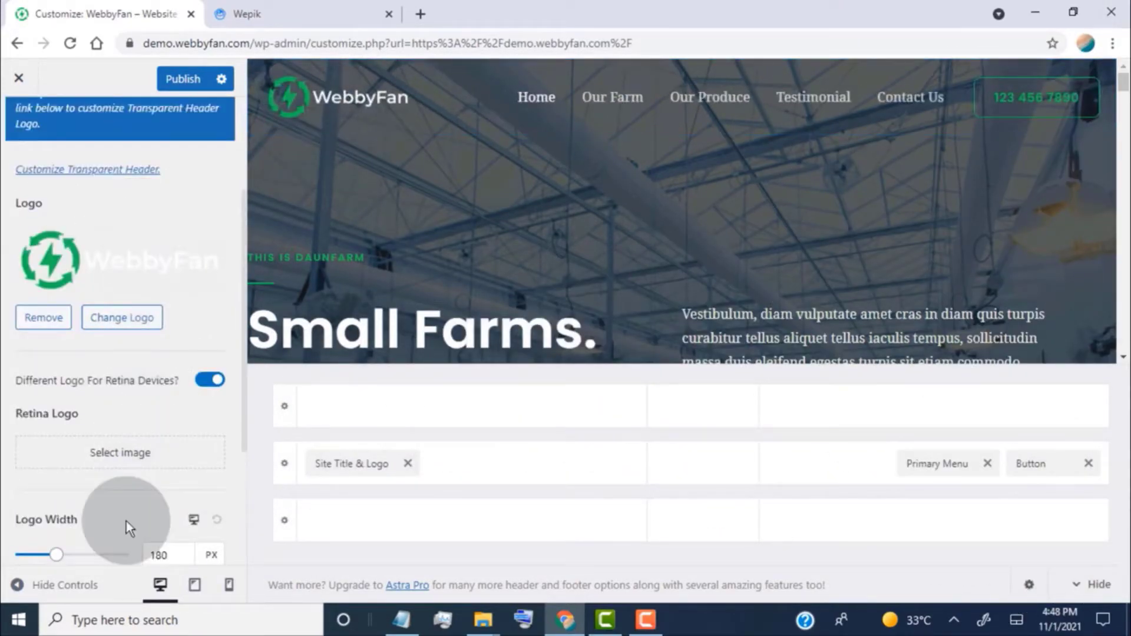
- Turn off Display Site Title for tablet and mobile, then return to the desktop preview
left_click(196, 590)
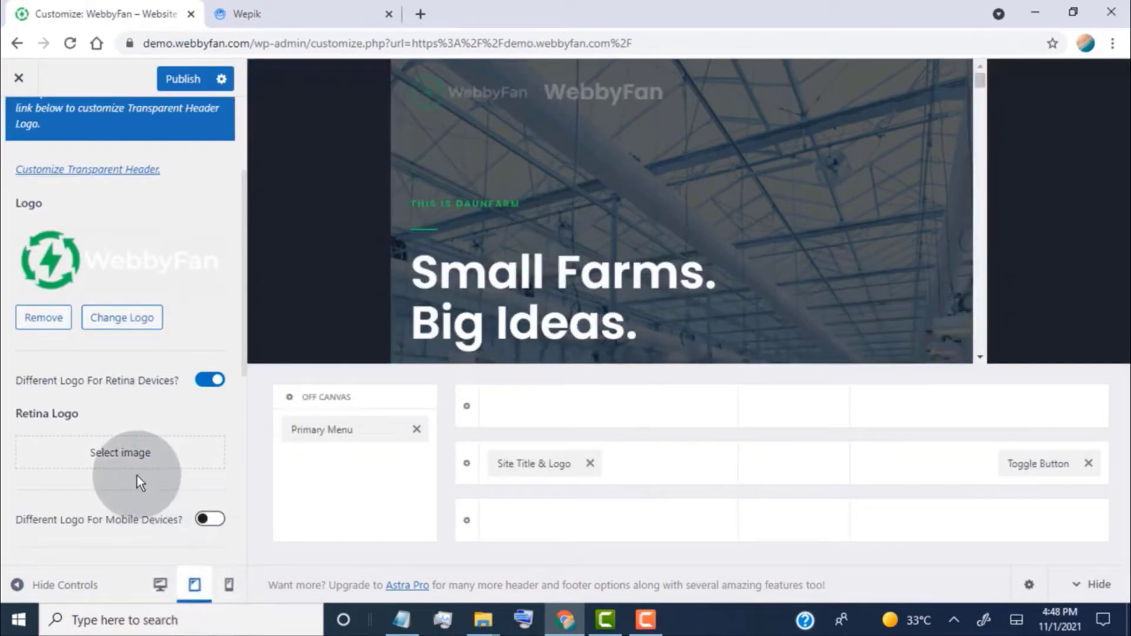
scroll(157, 468, "down", 2)
scroll(157, 464, "down", 2)
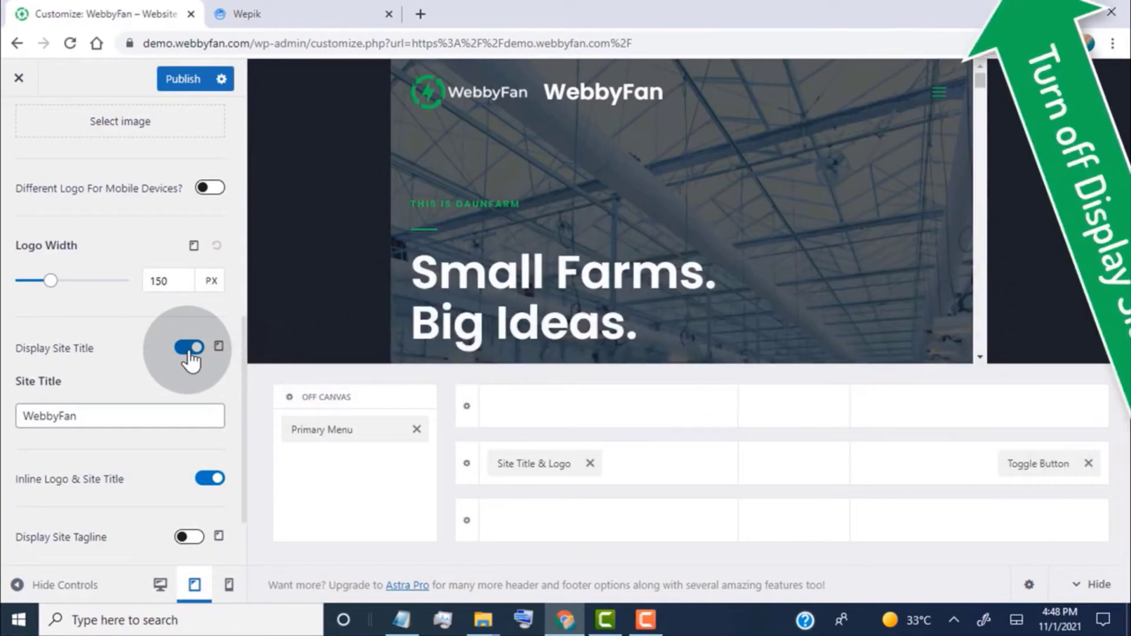
left_click(189, 347)
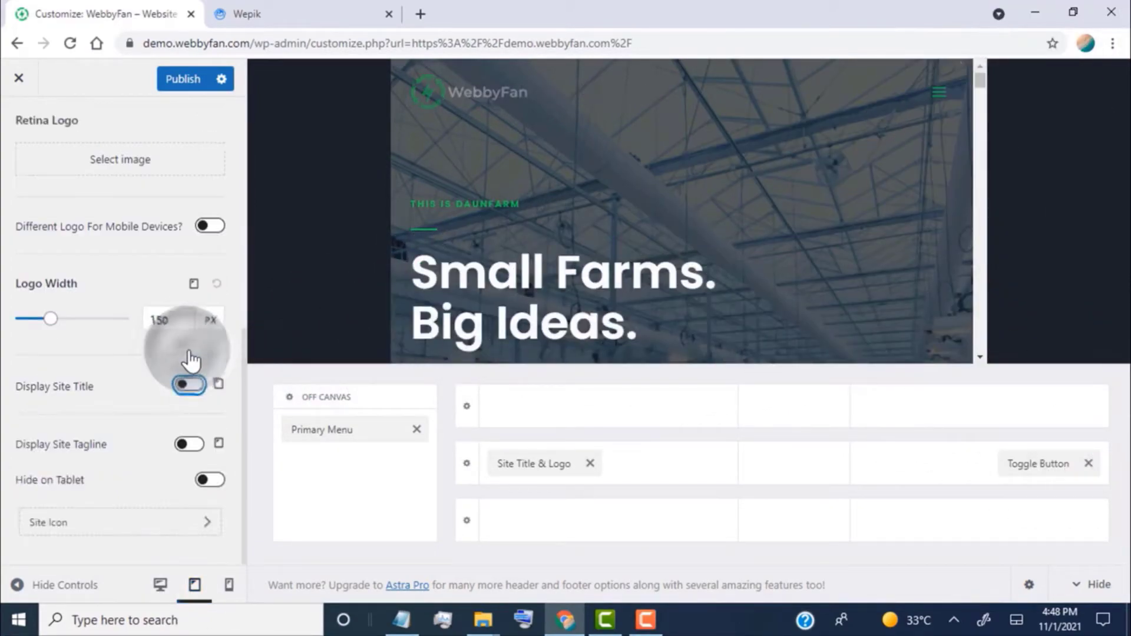
left_click(229, 587)
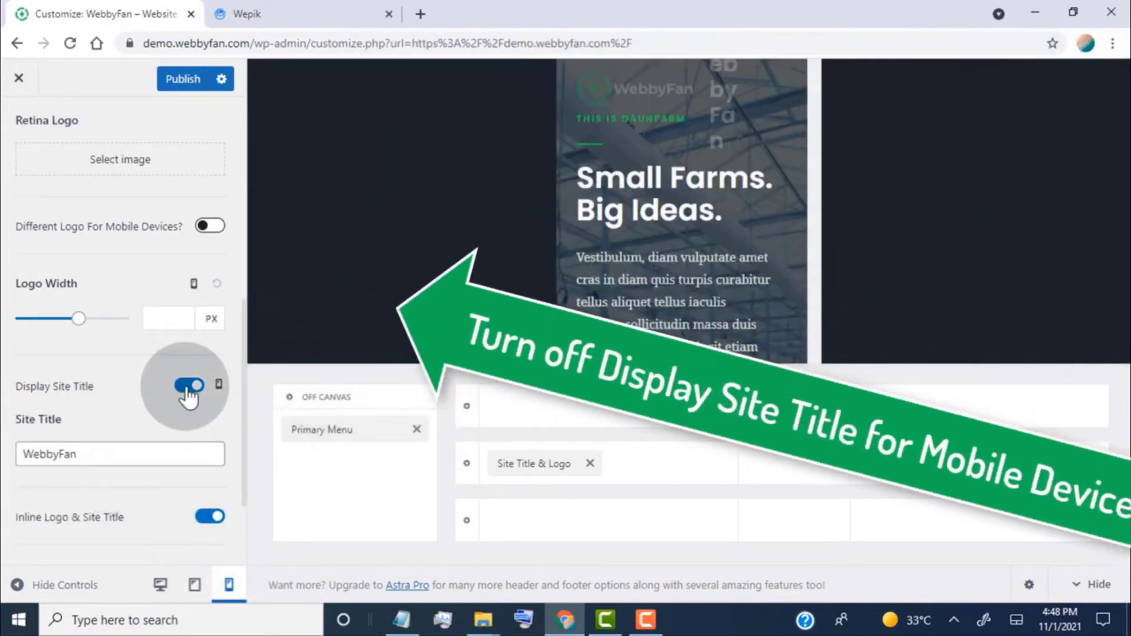
left_click(189, 387)
left_click(1089, 585)
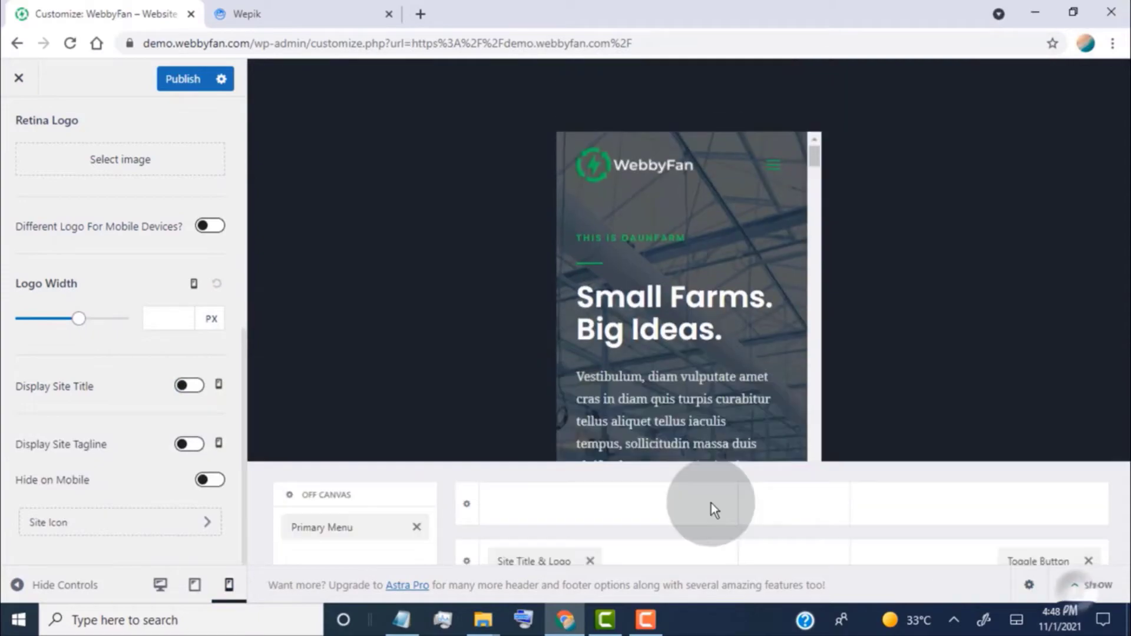
left_click(160, 585)
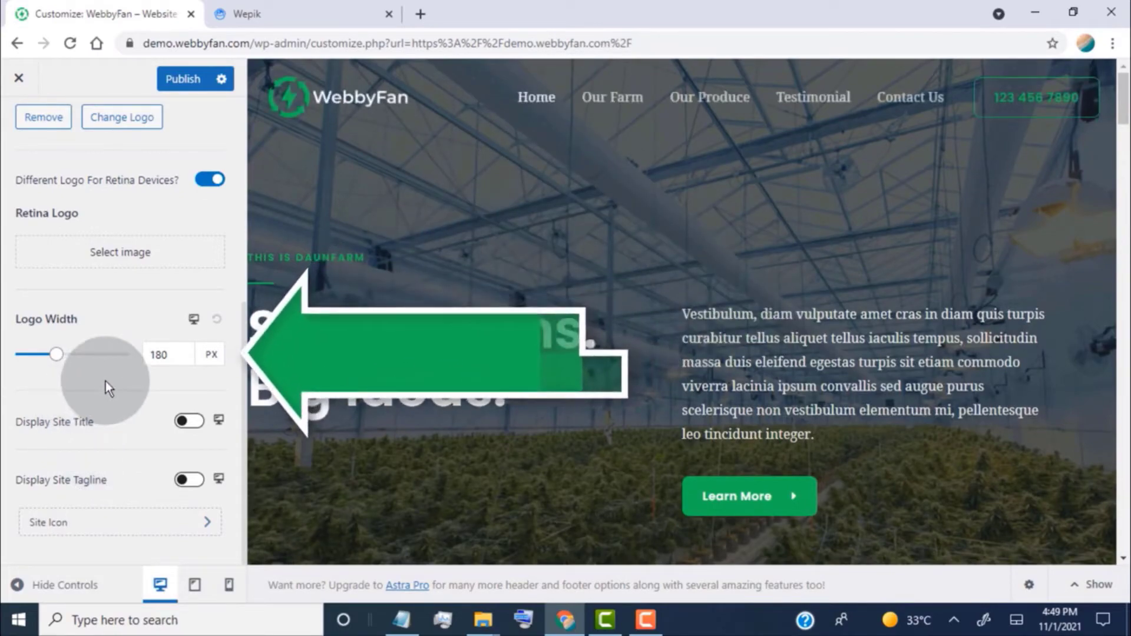
- Enter Logo Width values of 180 for desktop and tablet and 120 for mobile
left_click(173, 358)
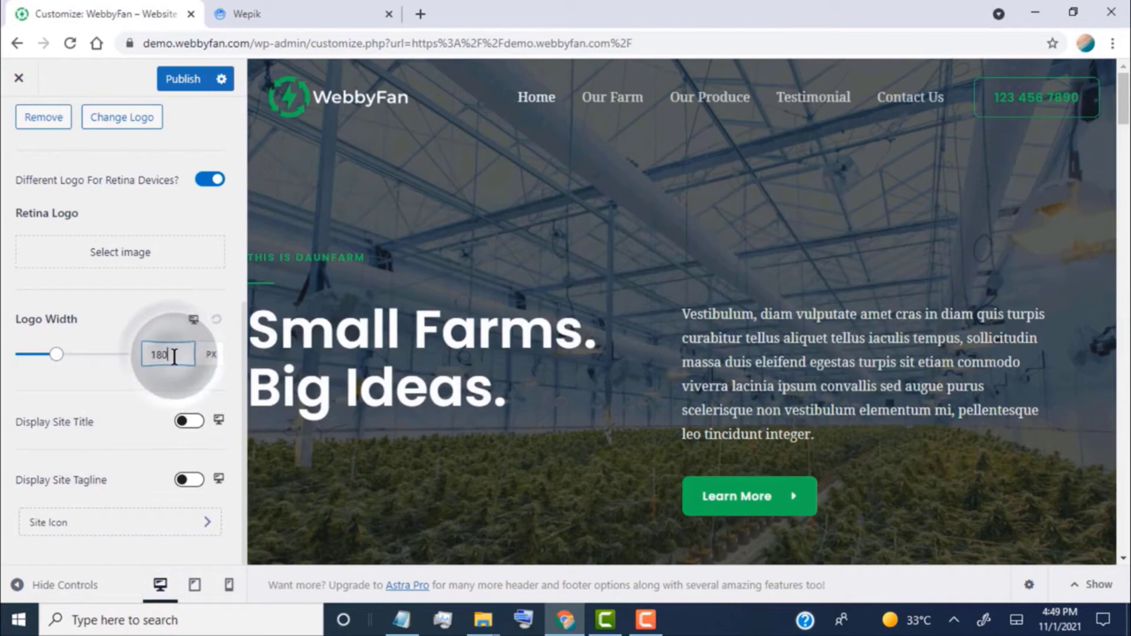
key("BackSpace")
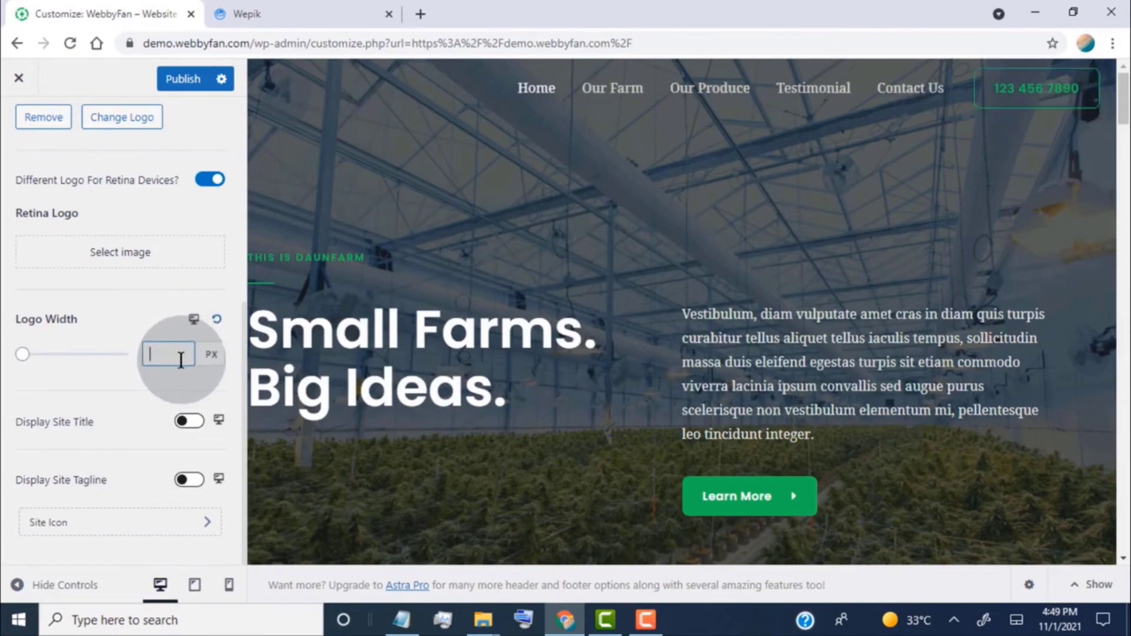
type("180")
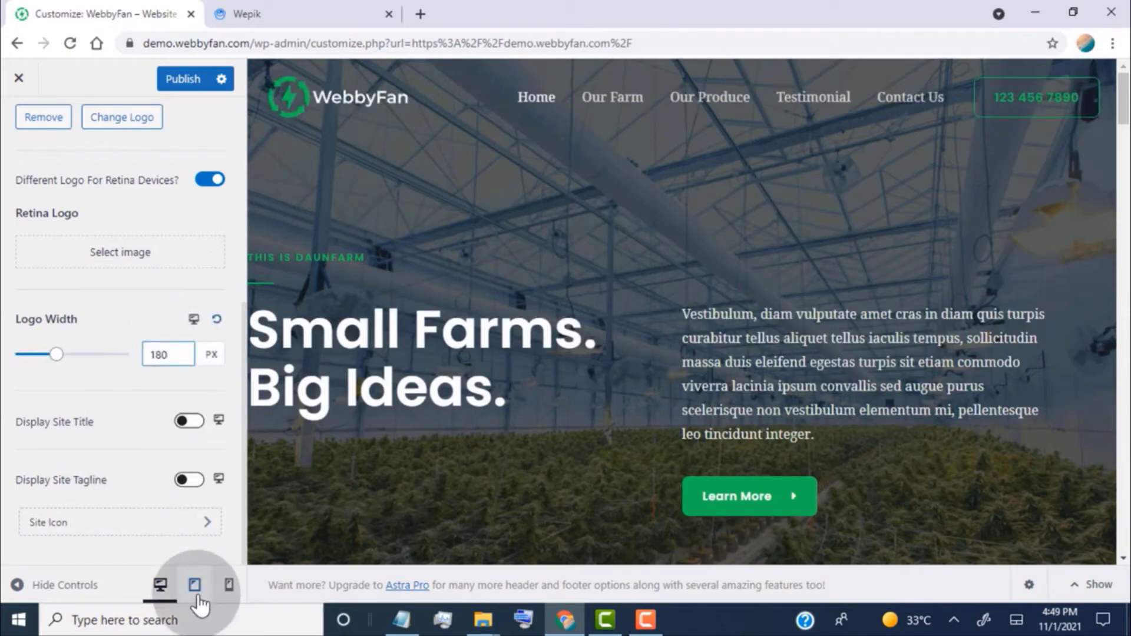
left_click(194, 586)
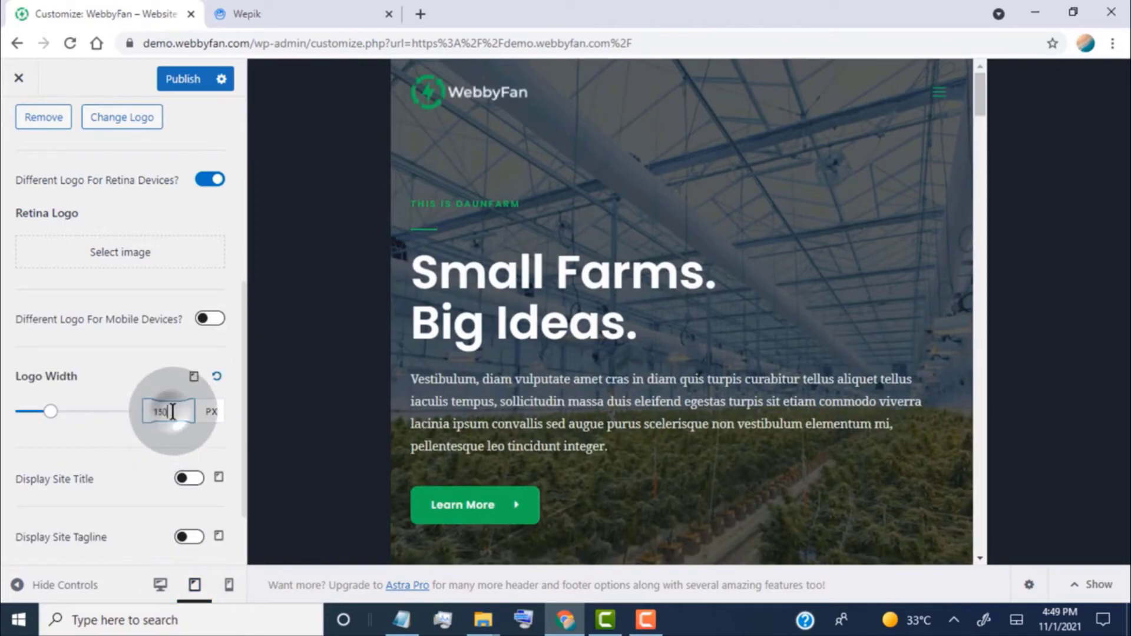
key("BackSpace")
key("BackSpace")
type("8")
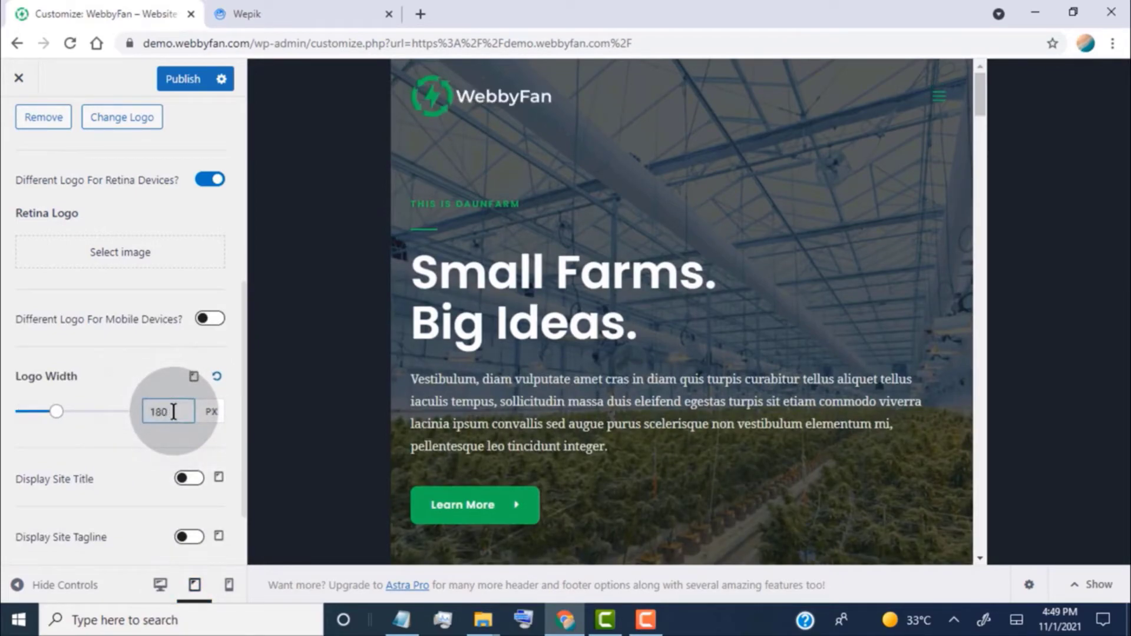
left_click(228, 585)
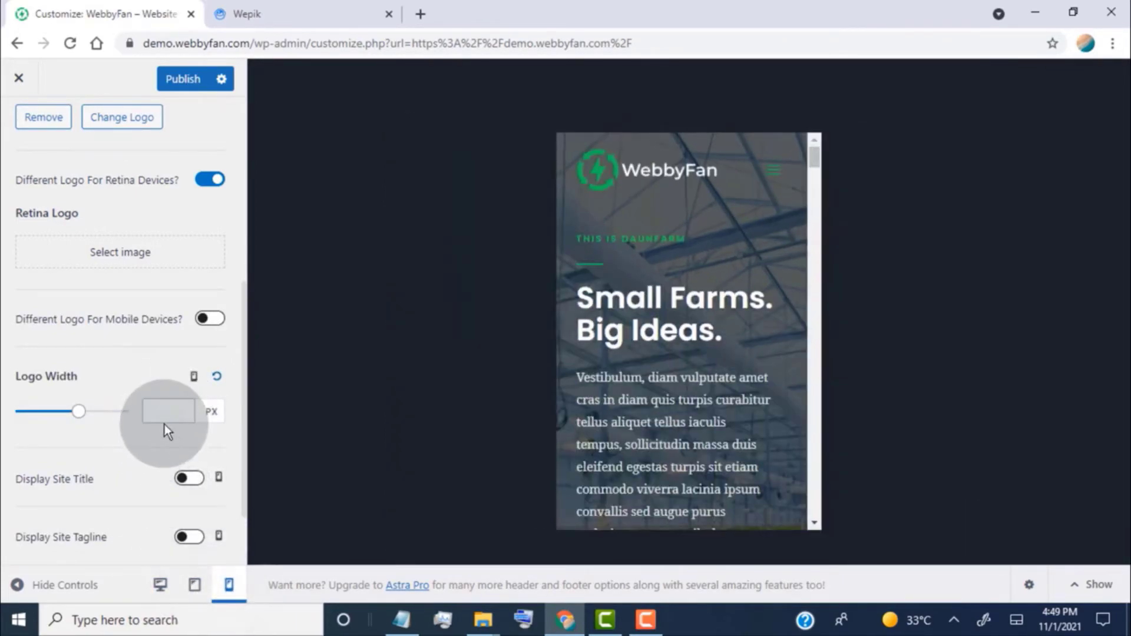
type("110")
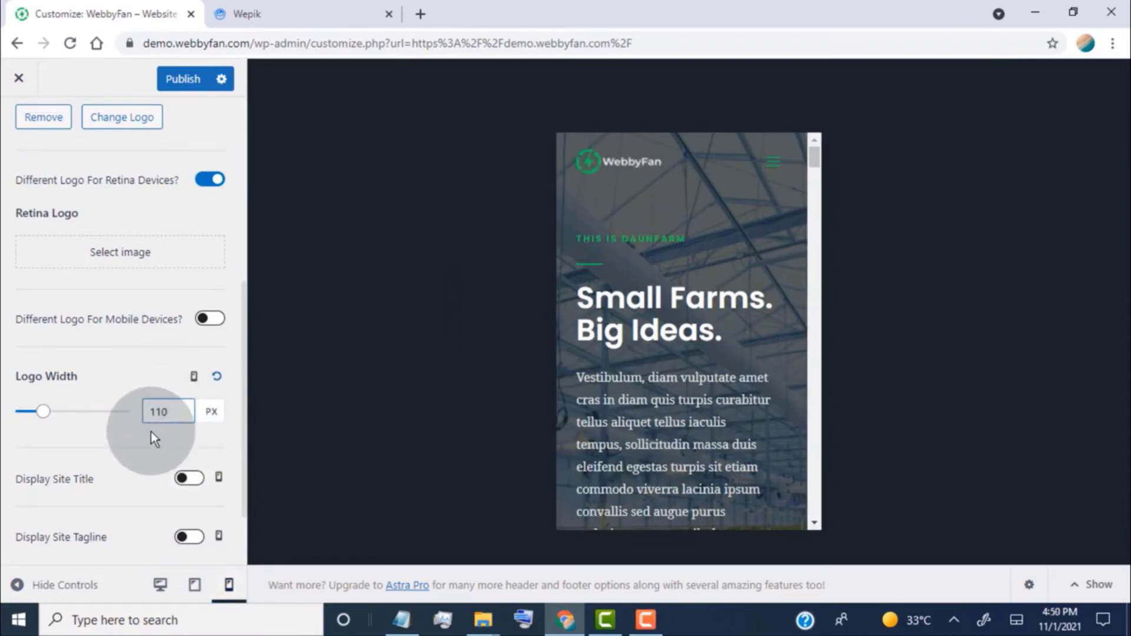
key("BackSpace")
key("BackSpace")
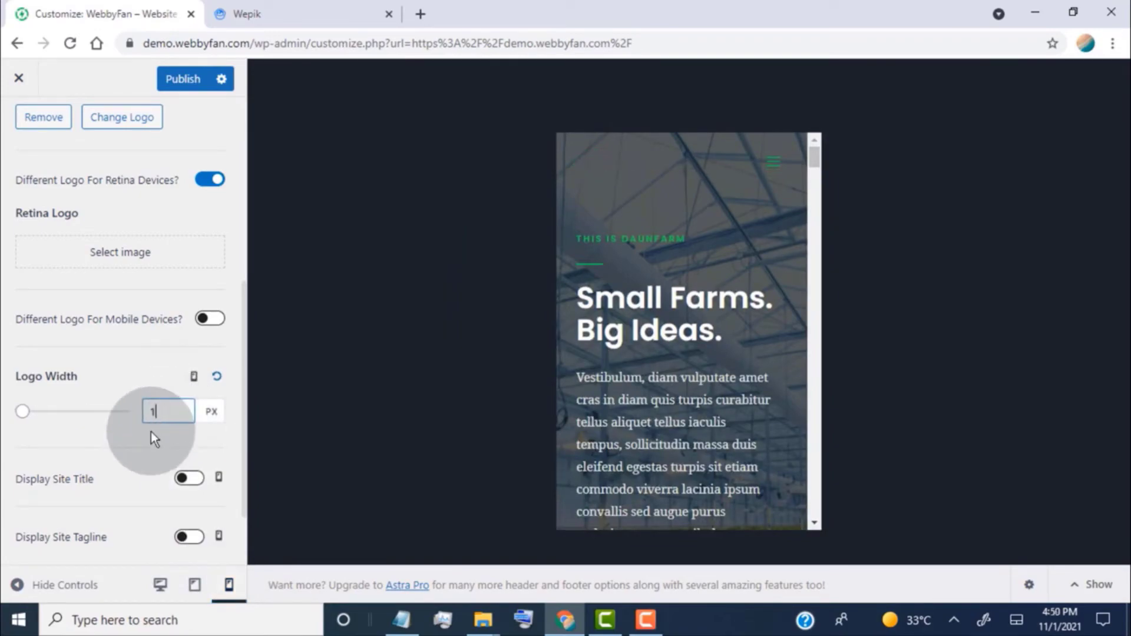
type("20")
left_click(174, 439)
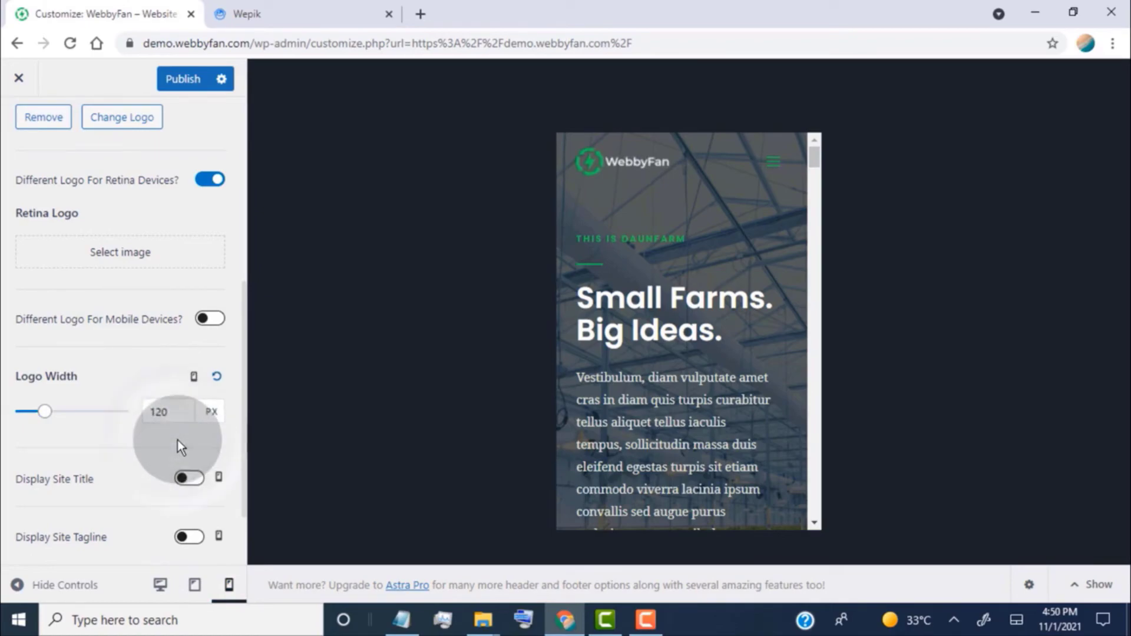
left_click(194, 585)
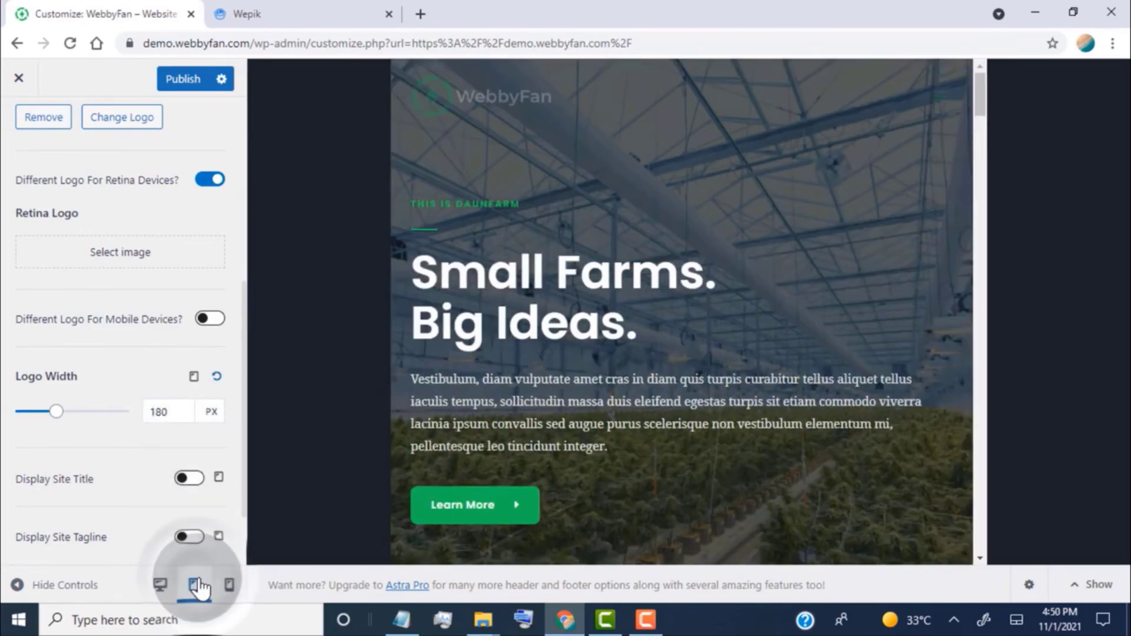
left_click(162, 585)
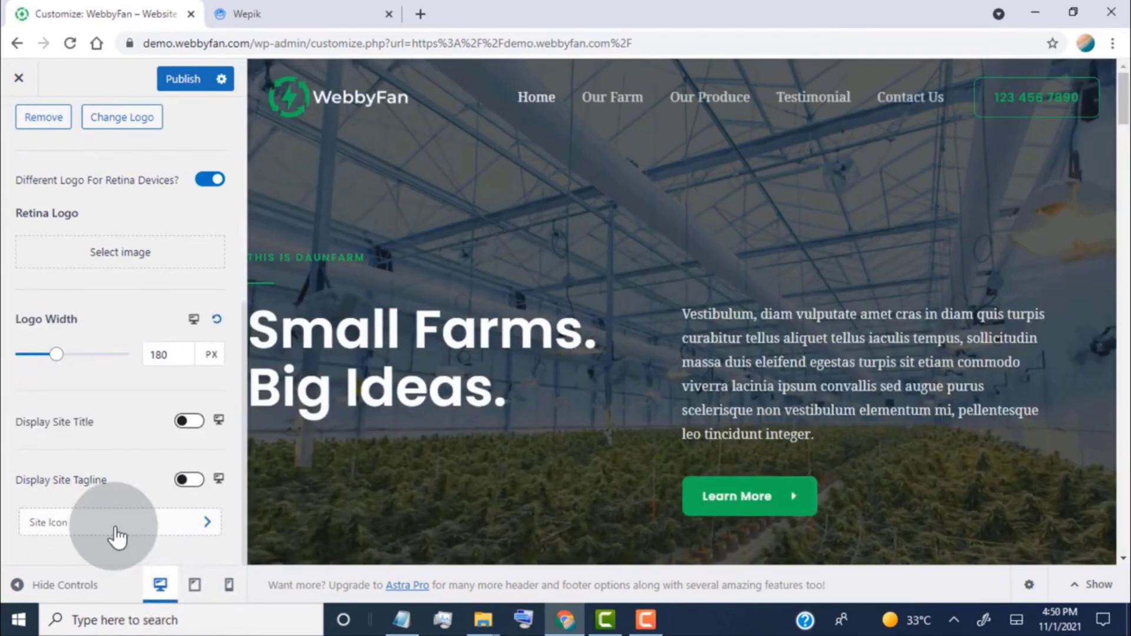